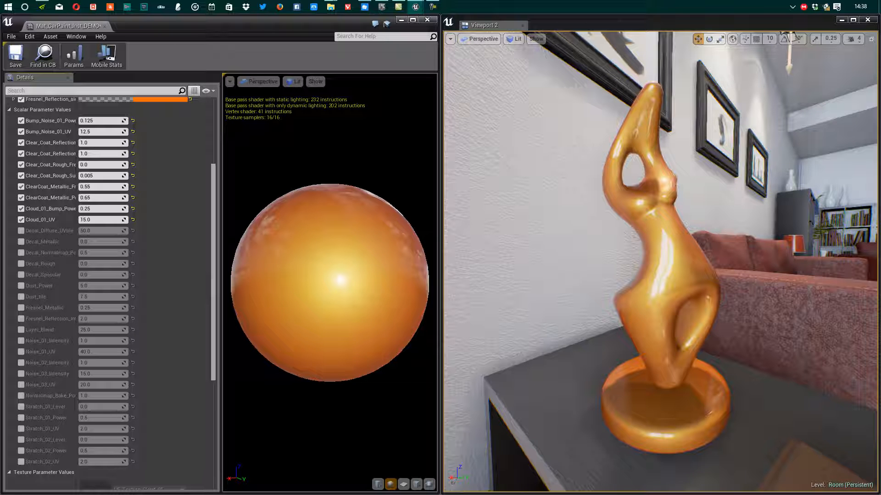
Enable the overrides for the Fresnel_Reflection_Intensity and Fresnel_Metallic scalar parameters.
{"action": "left_click", "coordinate": [20, 319]}
{"action": "left_click", "coordinate": [21, 308]}
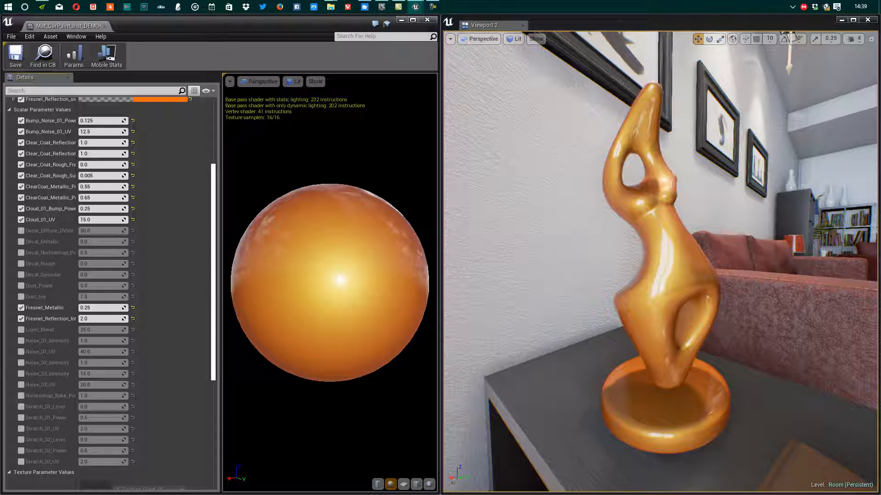
Try different Bump_Noise_01_Power values and undo the change, keeping the Fresnel_Metallic override enabled.
{"action": "scroll", "coordinate": [111, 292], "scroll_direction": "up", "scroll_amount": 2}
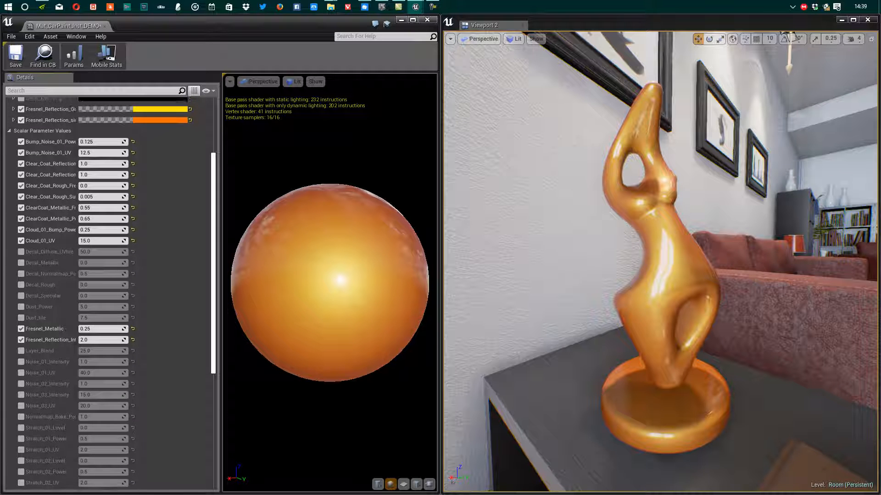
{"action": "scroll", "coordinate": [106, 167], "scroll_direction": "up", "scroll_amount": 1}
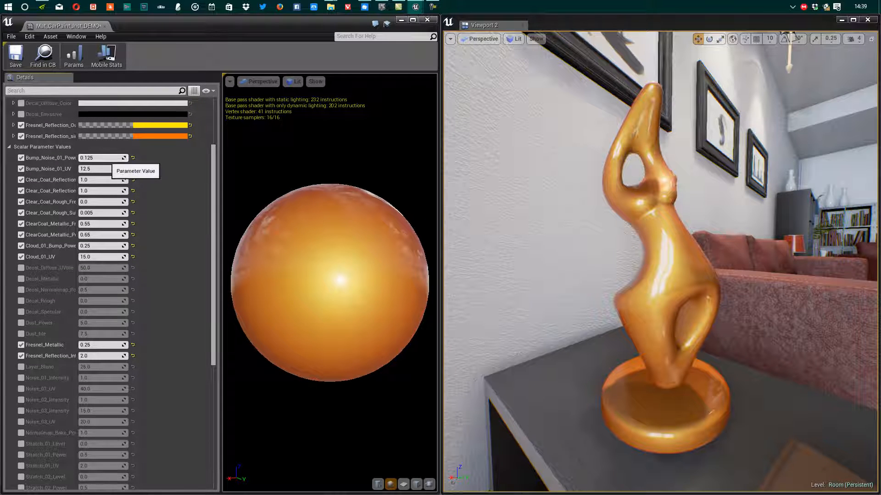
{"action": "left_click_drag", "start_coordinate": [99, 157], "coordinate": [115, 158]}
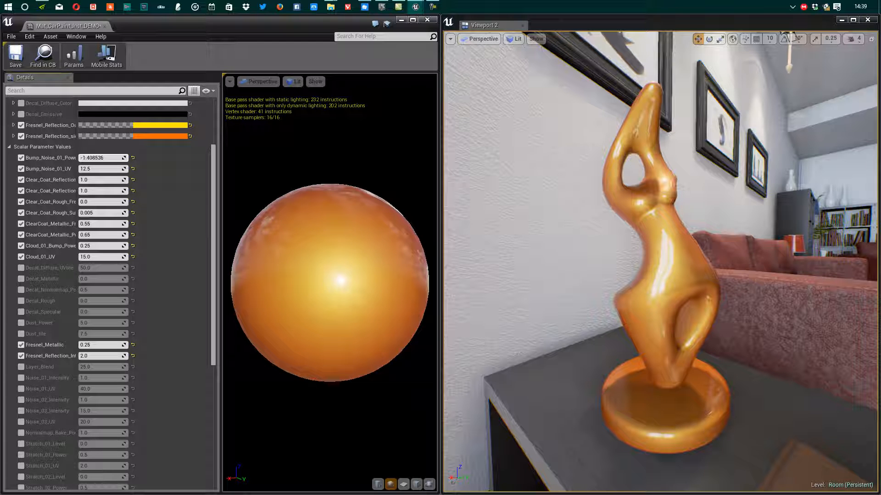
{"action": "left_click_drag", "start_coordinate": [115, 157], "coordinate": [161, 158]}
{"action": "key", "text": "Return"}
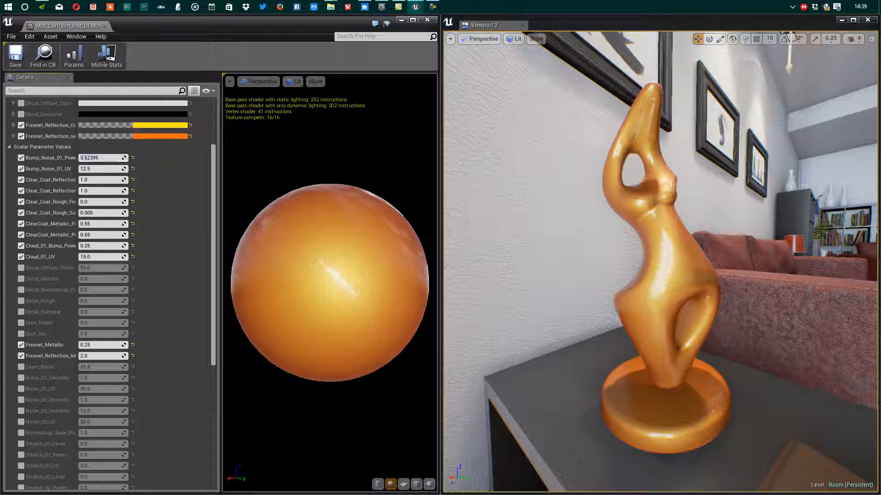
{"action": "key", "text": "ctrl+z"}
{"action": "key", "text": "ctrl+z"}
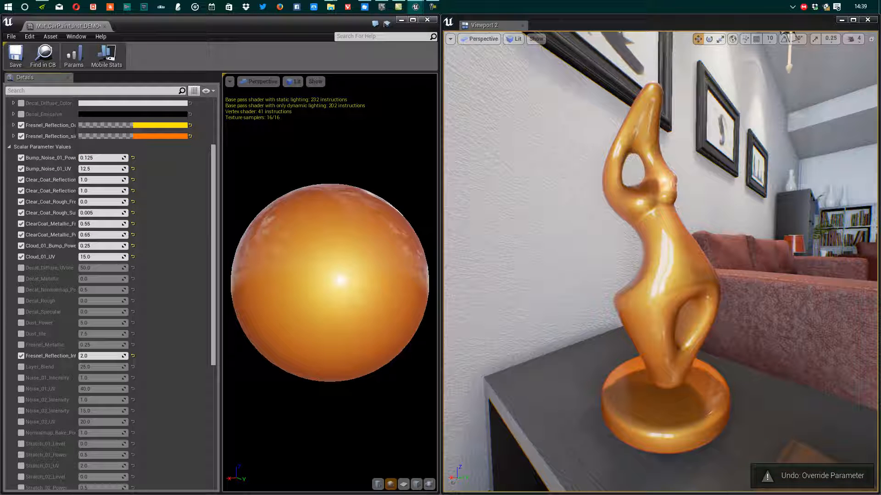
{"action": "key", "text": "ctrl+y"}
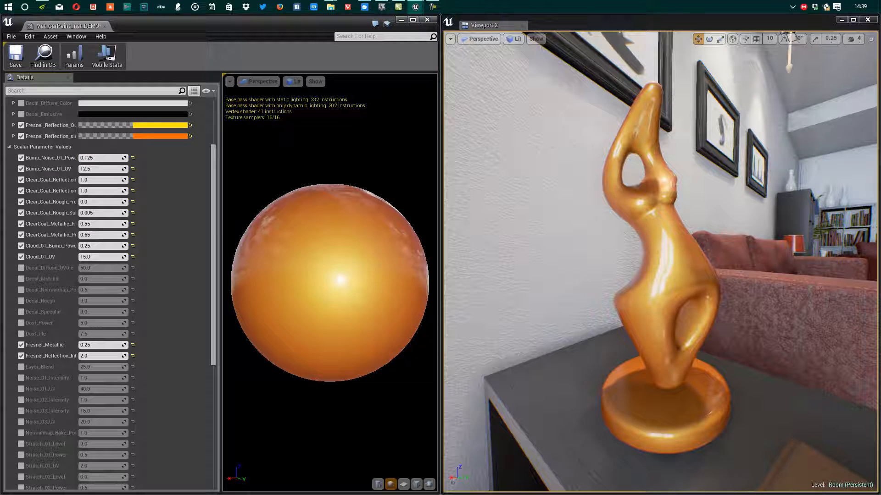
Try Clear_Coat_Reflection_Fresnel at about 4.16 and Clear_Coat_Reflection_SubLayer at about -0.56, and undo both changes.
{"action": "mouse_move", "coordinate": [97, 180]}
{"action": "left_mouse_down"}
{"action": "mouse_move", "coordinate": [80, 180]}
{"action": "mouse_move", "coordinate": [114, 180]}
{"action": "left_mouse_up"}
{"action": "left_click", "coordinate": [102, 180]}
{"action": "type", "text": "163707"}
{"action": "key", "text": "Return"}
{"action": "mouse_move", "coordinate": [101, 191]}
{"action": "left_mouse_down"}
{"action": "mouse_move", "coordinate": [92, 191]}
{"action": "mouse_move", "coordinate": [128, 180]}
{"action": "mouse_move", "coordinate": [115, 180]}
{"action": "left_mouse_up"}
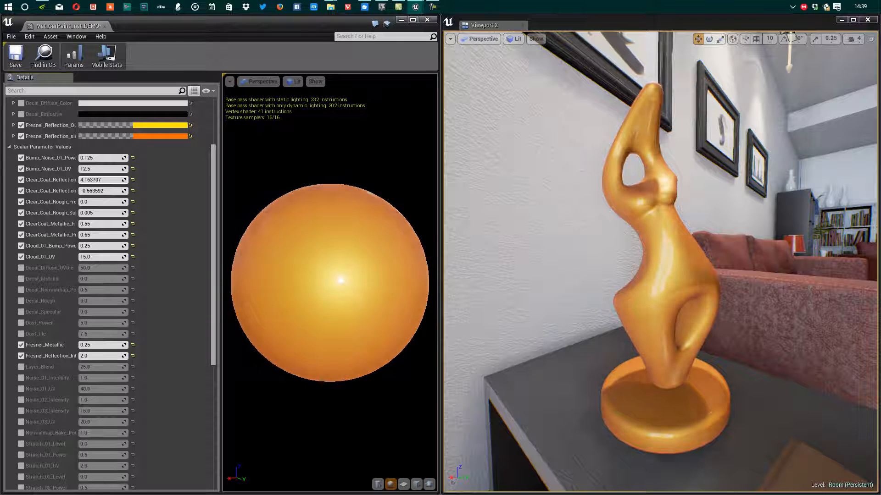
{"action": "key", "text": "ctrl+z"}
{"action": "key", "text": "ctrl+z"}
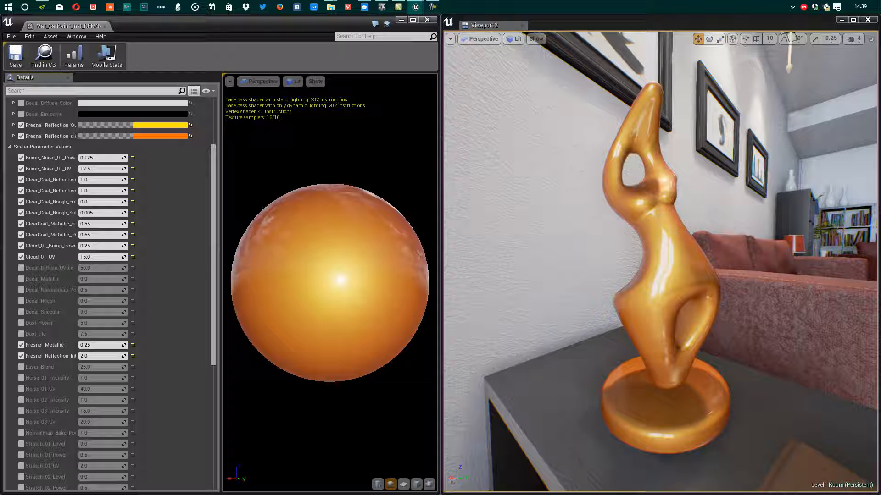
Widen the parameter name column and set Clear_Coat_Rough_Fresnel and Clear_Coat_Rough_SubLayer to 0.
{"action": "mouse_move", "coordinate": [77, 212]}
{"action": "left_mouse_down"}
{"action": "mouse_move", "coordinate": [161, 202]}
{"action": "mouse_move", "coordinate": [139, 202]}
{"action": "left_mouse_up"}
{"action": "left_click", "coordinate": [141, 202]}
{"action": "type", "text": "0"}
{"action": "key", "text": "Return"}
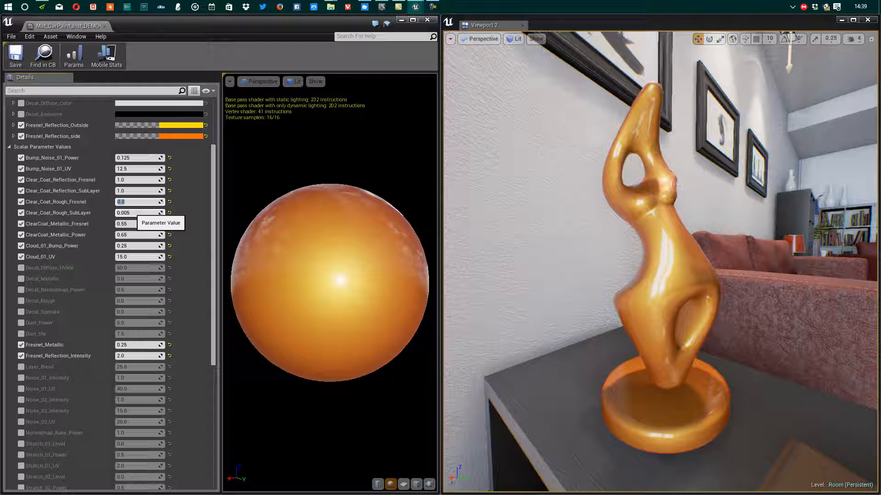
{"action": "mouse_move", "coordinate": [140, 213]}
{"action": "left_mouse_down"}
{"action": "mouse_move", "coordinate": [156, 212]}
{"action": "mouse_move", "coordinate": [124, 212]}
{"action": "left_mouse_up"}
{"action": "left_click", "coordinate": [140, 213]}
{"action": "type", "text": "0"}
{"action": "key", "text": "Return"}
Try ClearCoat_Metallic_Fresnel at about 1.15 and inspect the sculpture's reflections from other angles.
{"action": "mouse_move", "coordinate": [140, 224]}
{"action": "left_mouse_down"}
{"action": "mouse_move", "coordinate": [166, 224]}
{"action": "mouse_move", "coordinate": [154, 224]}
{"action": "left_mouse_up"}
{"action": "left_click_drag", "start_coordinate": [661, 257], "coordinate": [537, 303], "text": "alt"}
{"action": "mouse_move", "coordinate": [661, 261]}
{"action": "right_mouse_down", "text": "alt"}
{"action": "mouse_move", "coordinate": [715, 262]}
{"action": "mouse_move", "coordinate": [665, 261]}
{"action": "right_mouse_up", "text": "alt"}
{"action": "left_click_drag", "start_coordinate": [665, 261], "coordinate": [856, 208], "text": "alt"}
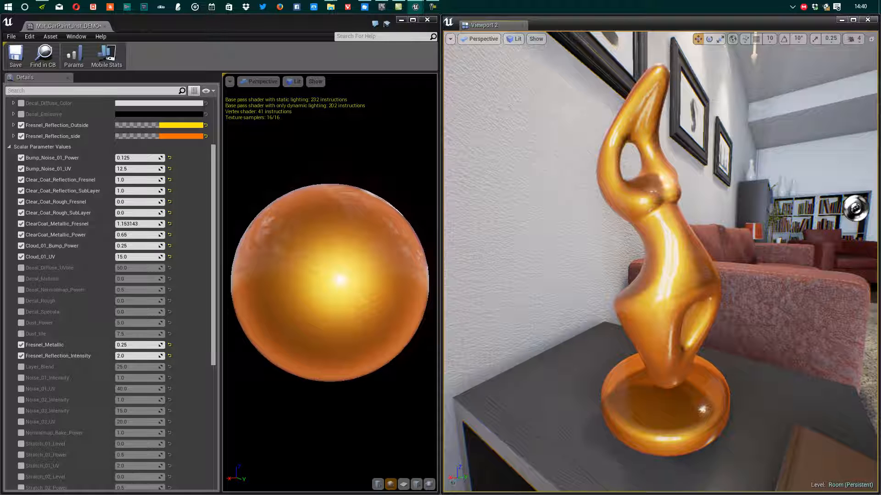
Compare ClearCoat_Metallic_Fresnel at 1.0 and 0.5, leaving it at 0.5.
{"action": "left_click", "coordinate": [138, 223]}
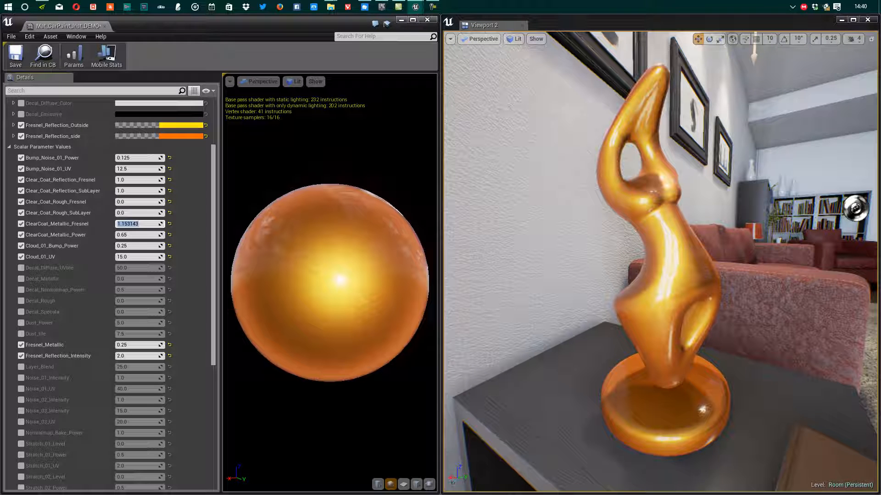
{"action": "type", "text": "0.5"}
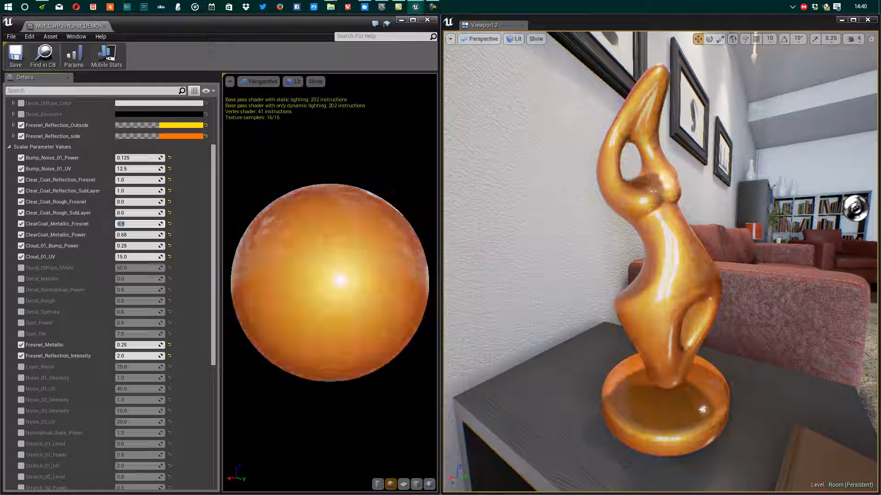
{"action": "type", "text": "1"}
{"action": "key", "text": "Return"}
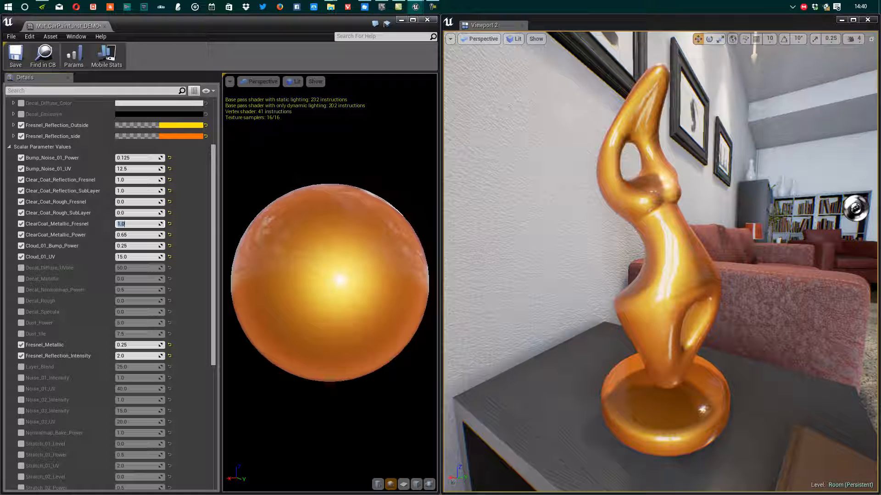
{"action": "type", "text": "0.8"}
{"action": "key", "text": "Return"}
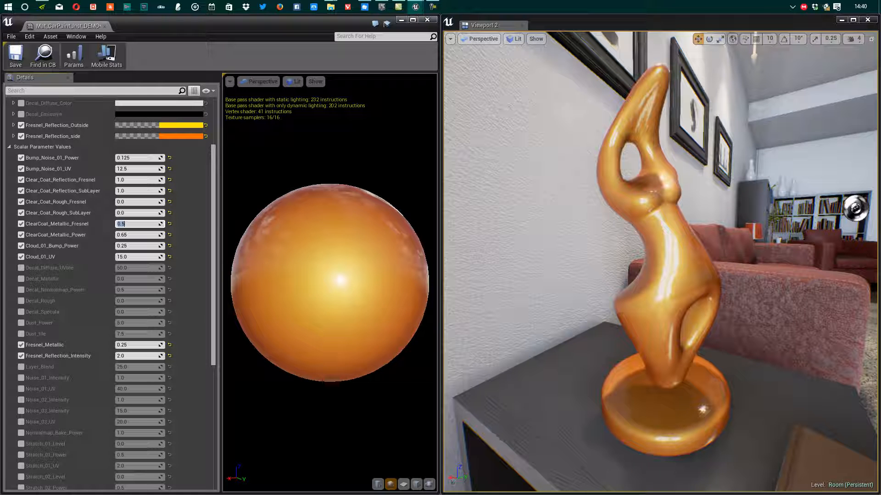
Set ClearCoat_Metallic_Fresnel to about 0.39 and ClearCoat_Metallic_Power to about 9.49, checking the effect on the sculpture.
{"action": "mouse_move", "coordinate": [133, 235]}
{"action": "left_mouse_down"}
{"action": "mouse_move", "coordinate": [163, 235]}
{"action": "mouse_move", "coordinate": [138, 235]}
{"action": "mouse_move", "coordinate": [140, 224]}
{"action": "mouse_move", "coordinate": [151, 224]}
{"action": "mouse_move", "coordinate": [103, 224]}
{"action": "mouse_move", "coordinate": [126, 224]}
{"action": "mouse_move", "coordinate": [123, 235]}
{"action": "mouse_move", "coordinate": [110, 235]}
{"action": "mouse_move", "coordinate": [143, 235]}
{"action": "mouse_move", "coordinate": [137, 224]}
{"action": "left_mouse_up"}
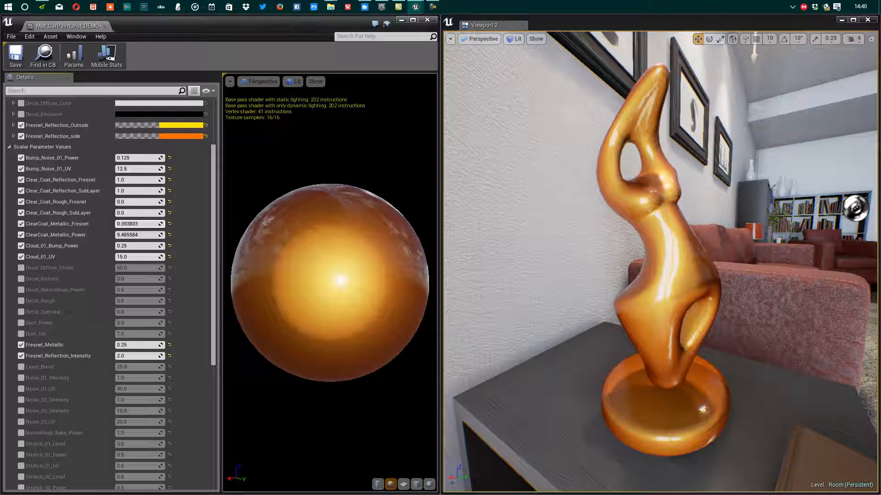
{"action": "left_click_drag", "start_coordinate": [733, 257], "coordinate": [679, 263], "text": "alt"}
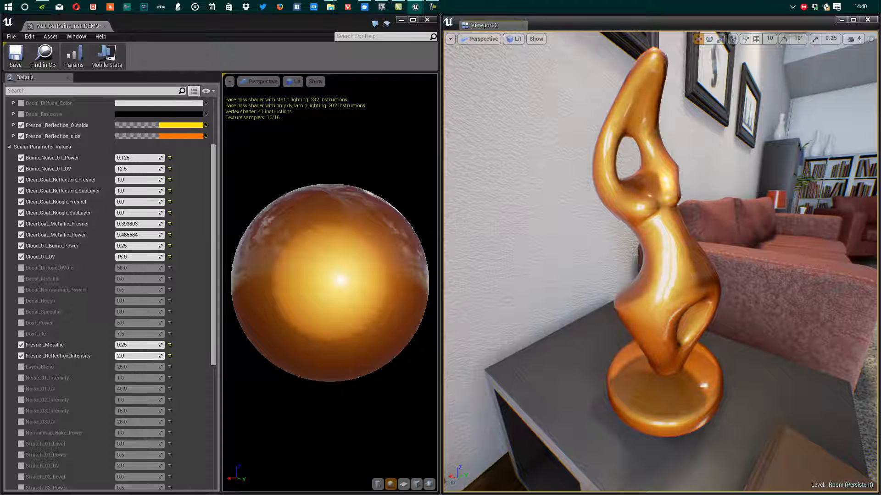
Set Fresnel_Metallic to about -0.74 and Fresnel_Reflection_Intensity to 0.
{"action": "mouse_move", "coordinate": [133, 346]}
{"action": "left_mouse_down"}
{"action": "mouse_move", "coordinate": [71, 347]}
{"action": "mouse_move", "coordinate": [151, 357]}
{"action": "mouse_move", "coordinate": [26, 357]}
{"action": "mouse_move", "coordinate": [85, 358]}
{"action": "left_mouse_up"}
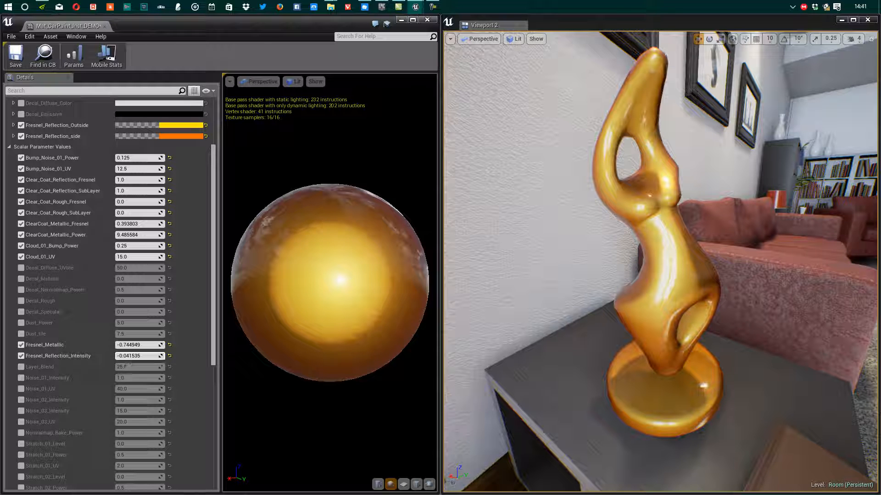
{"action": "left_click", "coordinate": [21, 356]}
{"action": "left_click", "coordinate": [21, 356]}
{"action": "left_click", "coordinate": [136, 356]}
{"action": "type", "text": "0"}
{"action": "key", "text": "Return"}
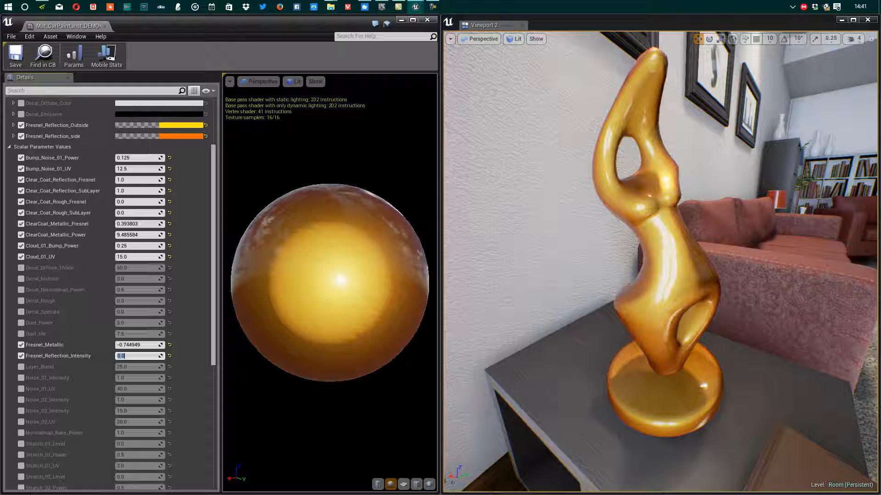
Disable the Fresnel_Metallic override and toggle the Fresnel_Reflection_Intensity override repeatedly to compare the material with and without it.
{"action": "left_click", "coordinate": [21, 345]}
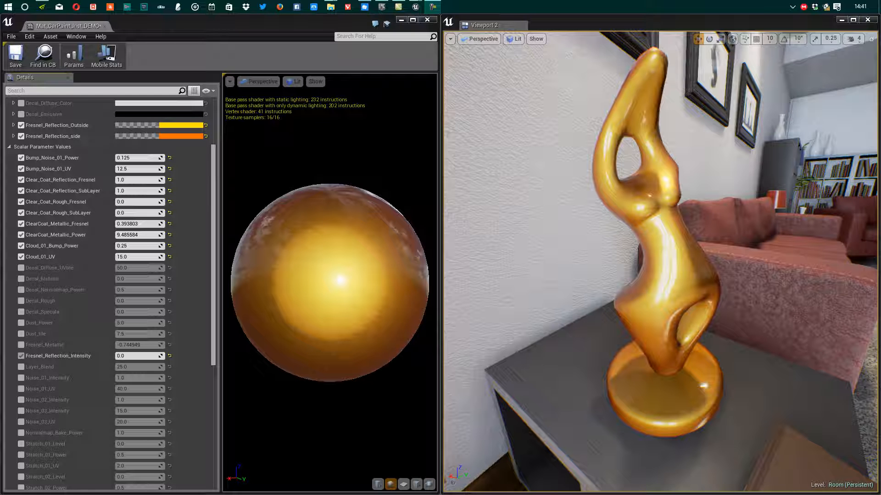
{"action": "left_click", "coordinate": [20, 356]}
{"action": "left_click", "coordinate": [21, 356]}
{"action": "left_click", "coordinate": [20, 355]}
{"action": "left_click", "coordinate": [21, 356]}
{"action": "left_click", "coordinate": [20, 356]}
{"action": "left_click", "coordinate": [20, 356]}
{"action": "left_click", "coordinate": [21, 356]}
{"action": "left_click", "coordinate": [21, 356]}
{"action": "left_click", "coordinate": [20, 356]}
{"action": "left_click", "coordinate": [21, 355]}
Test Fresnel_Reflection_Intensity at different strengths, including 1, 10 and 75, while viewing the sculpture from another angle.
{"action": "mouse_move", "coordinate": [660, 257]}
{"action": "left_mouse_down", "text": "alt"}
{"action": "mouse_move", "coordinate": [523, 257]}
{"action": "mouse_move", "coordinate": [688, 254]}
{"action": "mouse_move", "coordinate": [693, 349]}
{"action": "mouse_move", "coordinate": [684, 276]}
{"action": "mouse_move", "coordinate": [665, 248]}
{"action": "left_mouse_up", "text": "alt"}
{"action": "left_click_drag", "start_coordinate": [138, 356], "coordinate": [117, 356]}
{"action": "left_click_drag", "start_coordinate": [660, 256], "coordinate": [619, 257], "text": "alt"}
{"action": "left_click_drag", "start_coordinate": [131, 356], "coordinate": [156, 356]}
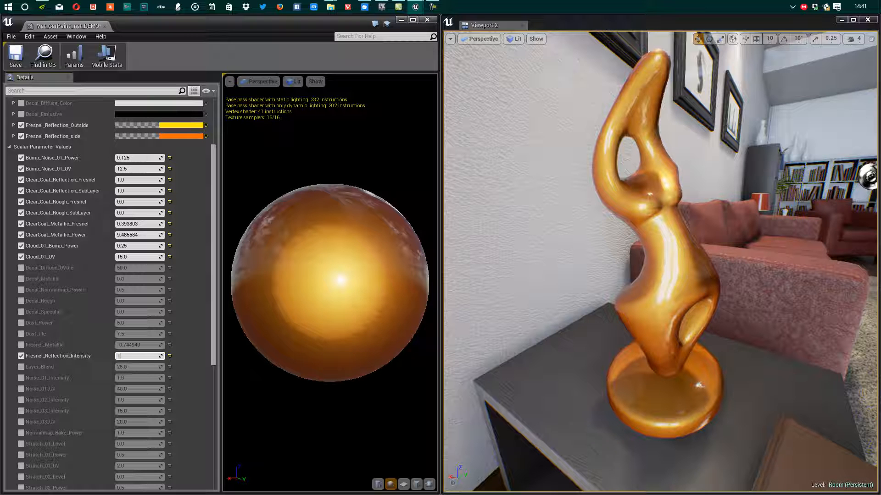
{"action": "type", "text": "10"}
{"action": "type", "text": "1"}
{"action": "key", "text": "Return"}
{"action": "type", "text": "10"}
{"action": "key", "text": "Return"}
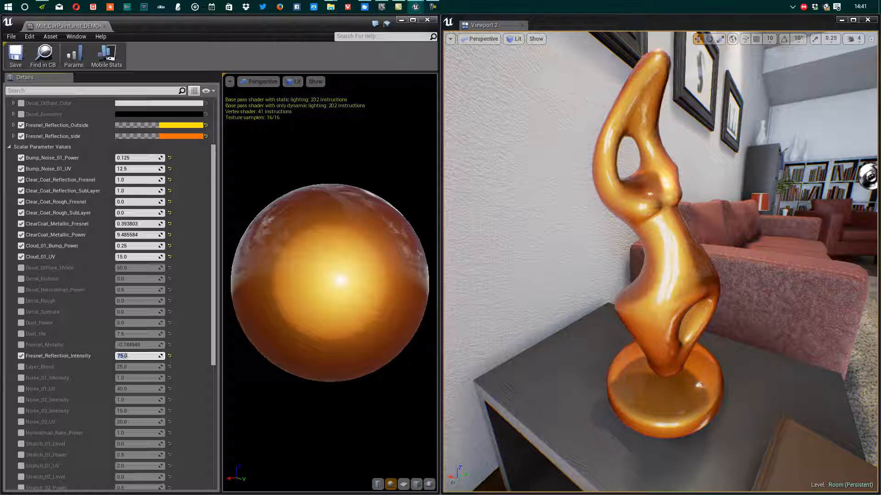
Set Fresnel_Reflection_Intensity to 0 and disable its override.
{"action": "type", "text": "0"}
{"action": "key", "text": "Return"}
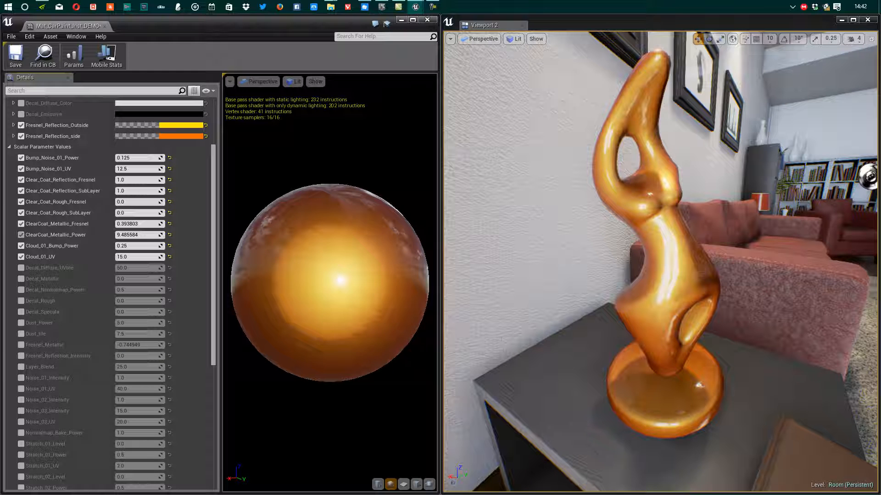
Disable the overrides for all six clear coat parameters: metallic power and Fresnel, both roughness and both reflection values.
{"action": "left_click", "coordinate": [21, 234]}
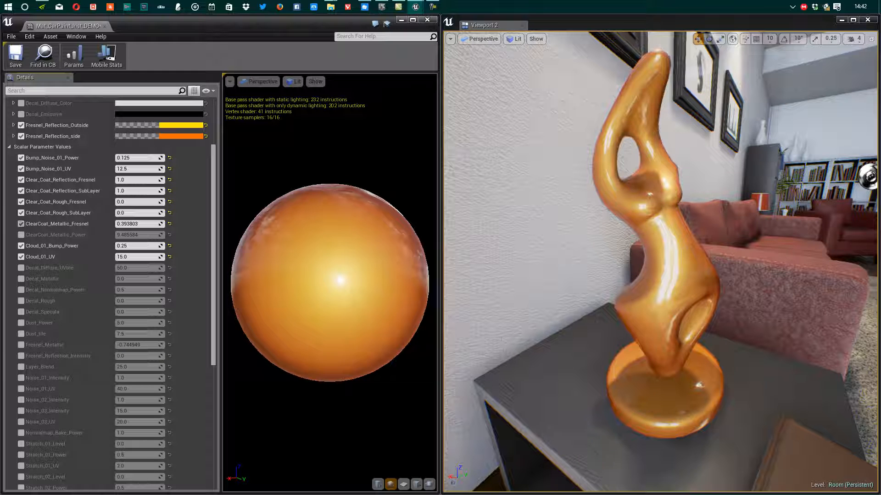
{"action": "left_click", "coordinate": [20, 224]}
{"action": "left_click", "coordinate": [20, 212]}
{"action": "left_click", "coordinate": [20, 202]}
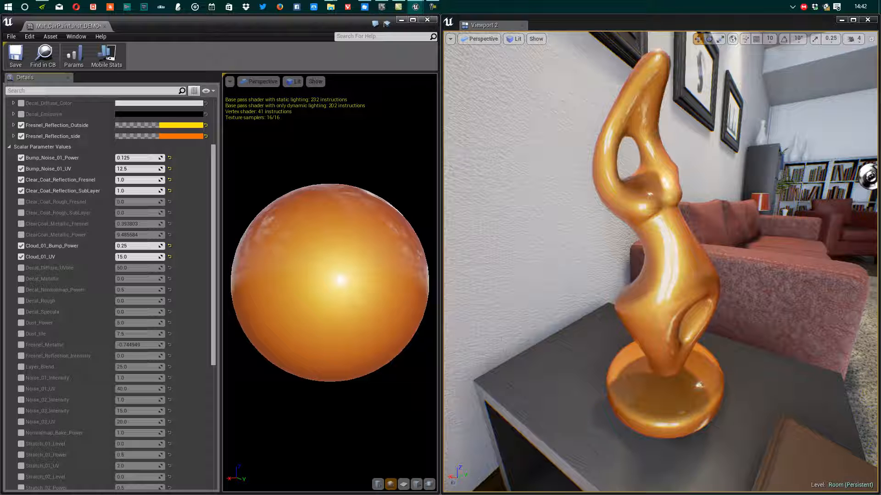
{"action": "left_click", "coordinate": [20, 191]}
{"action": "left_click", "coordinate": [21, 180]}
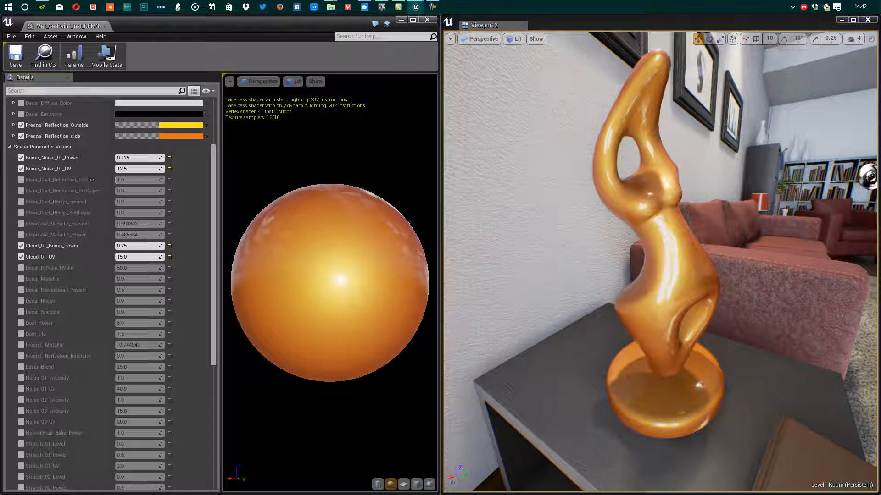
{"action": "scroll", "coordinate": [110, 294], "scroll_direction": "down", "scroll_amount": 1}
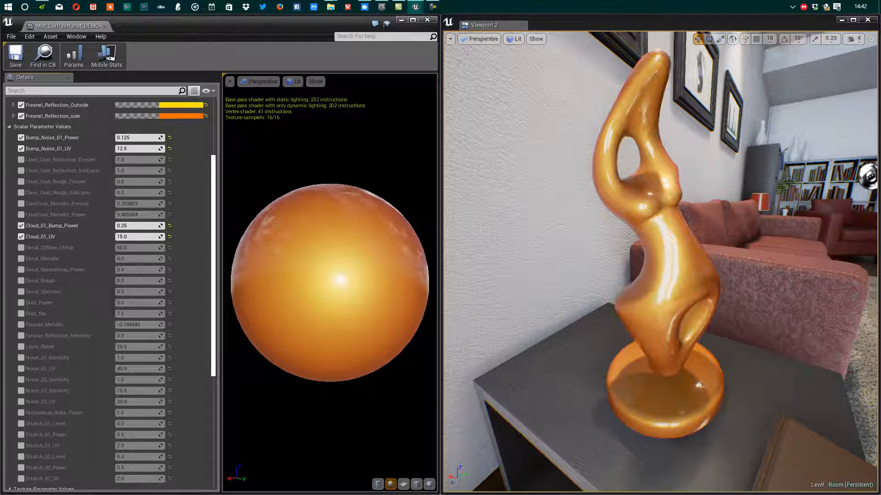